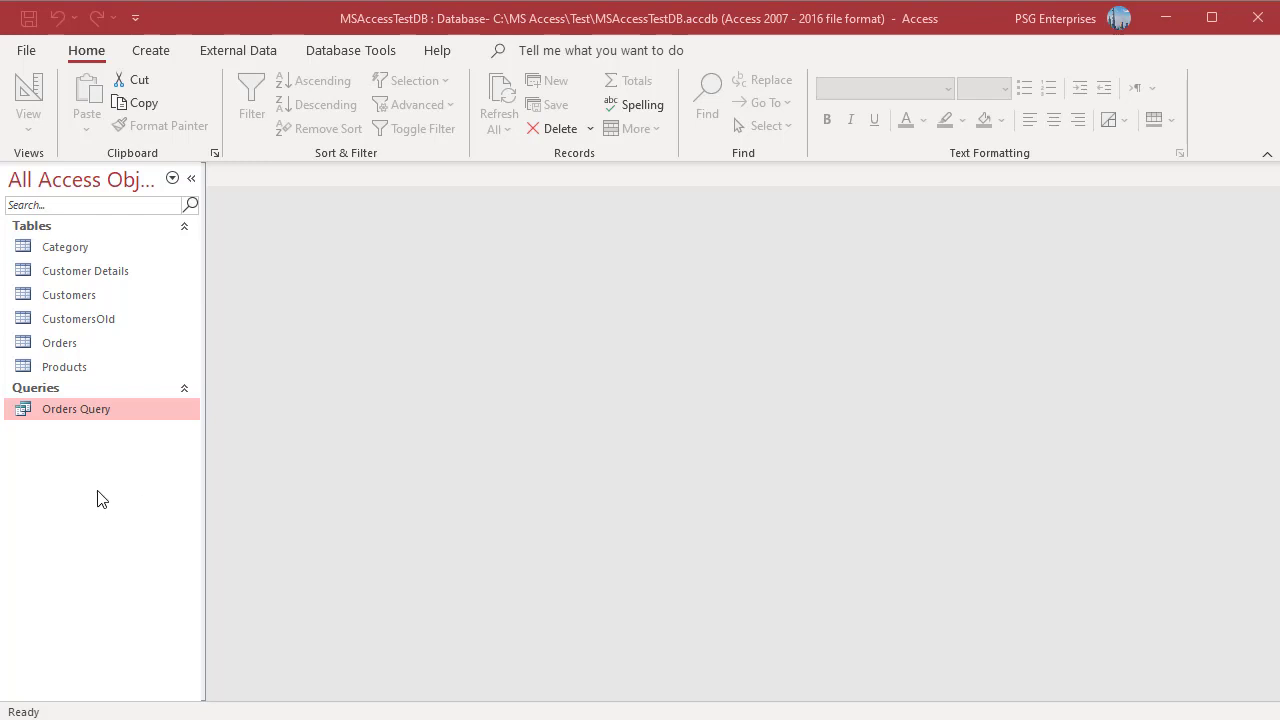
Step: Show the context menu for Orders Query in the navigation pane
right_click(85, 420)
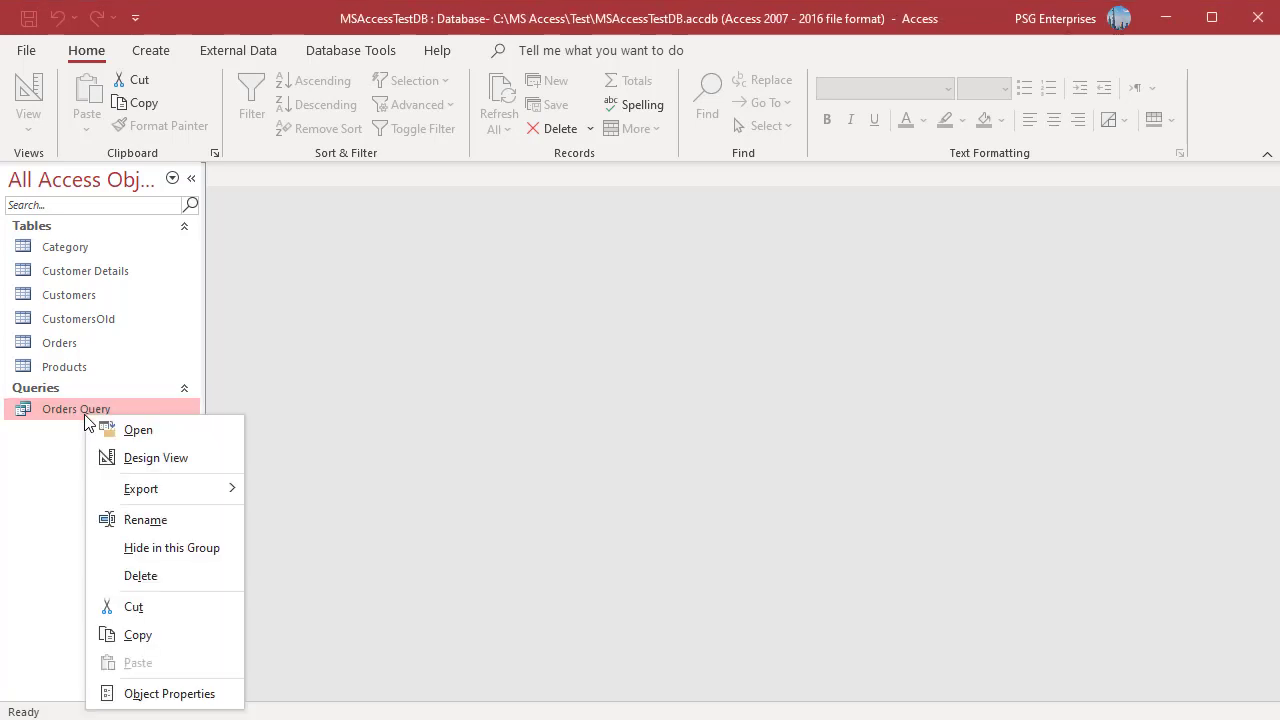
Step: Open Orders Query in Design View and drag Description into the grid after Quantity
click(154, 461)
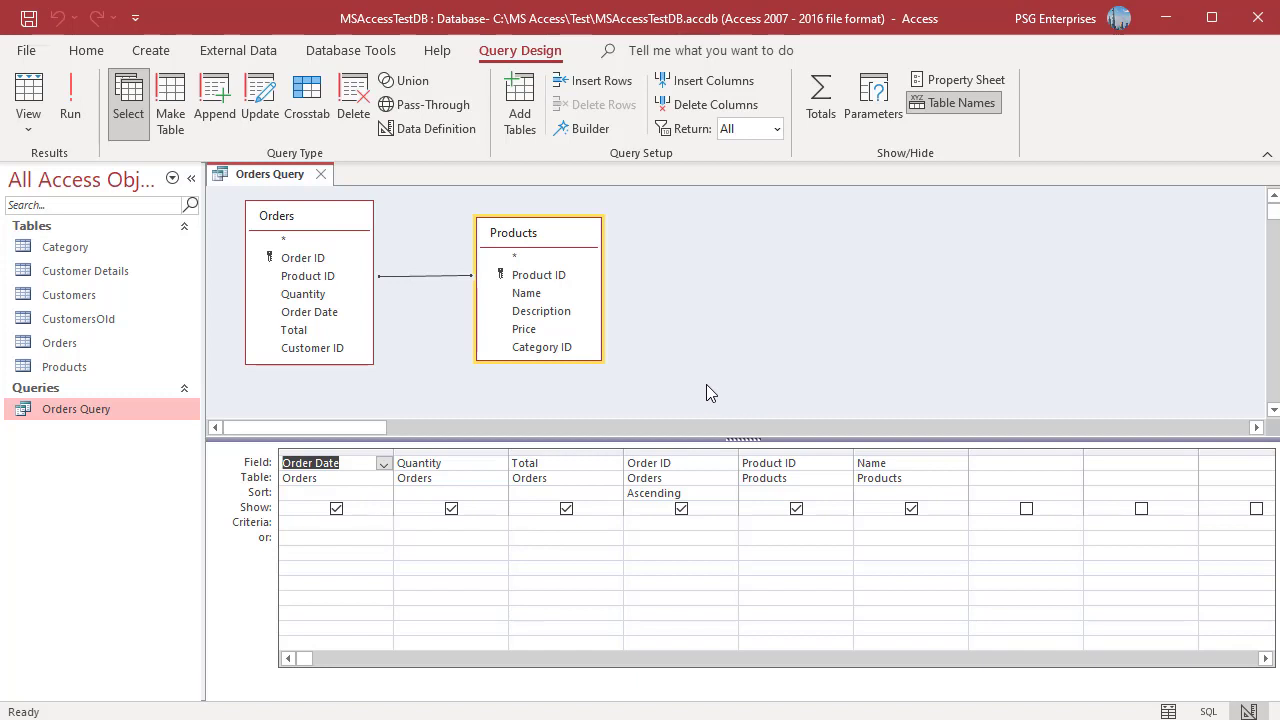
drag(546, 311, 596, 460)
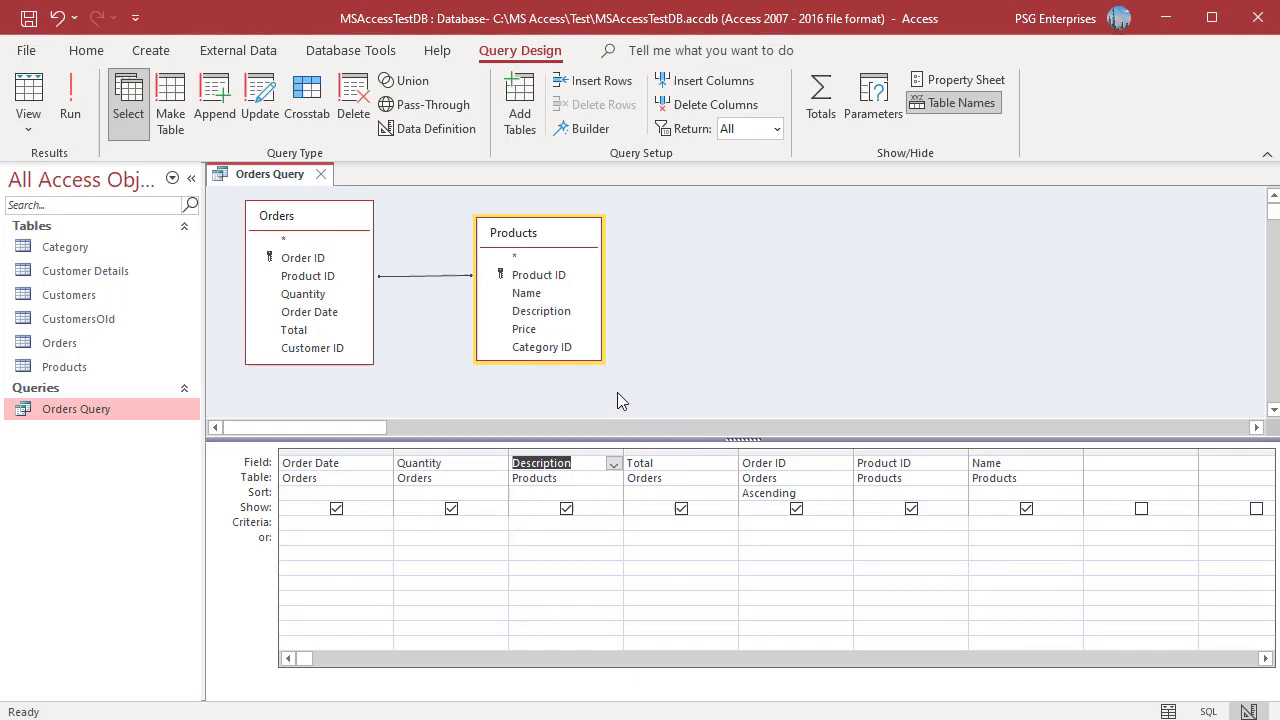
double_click(548, 347)
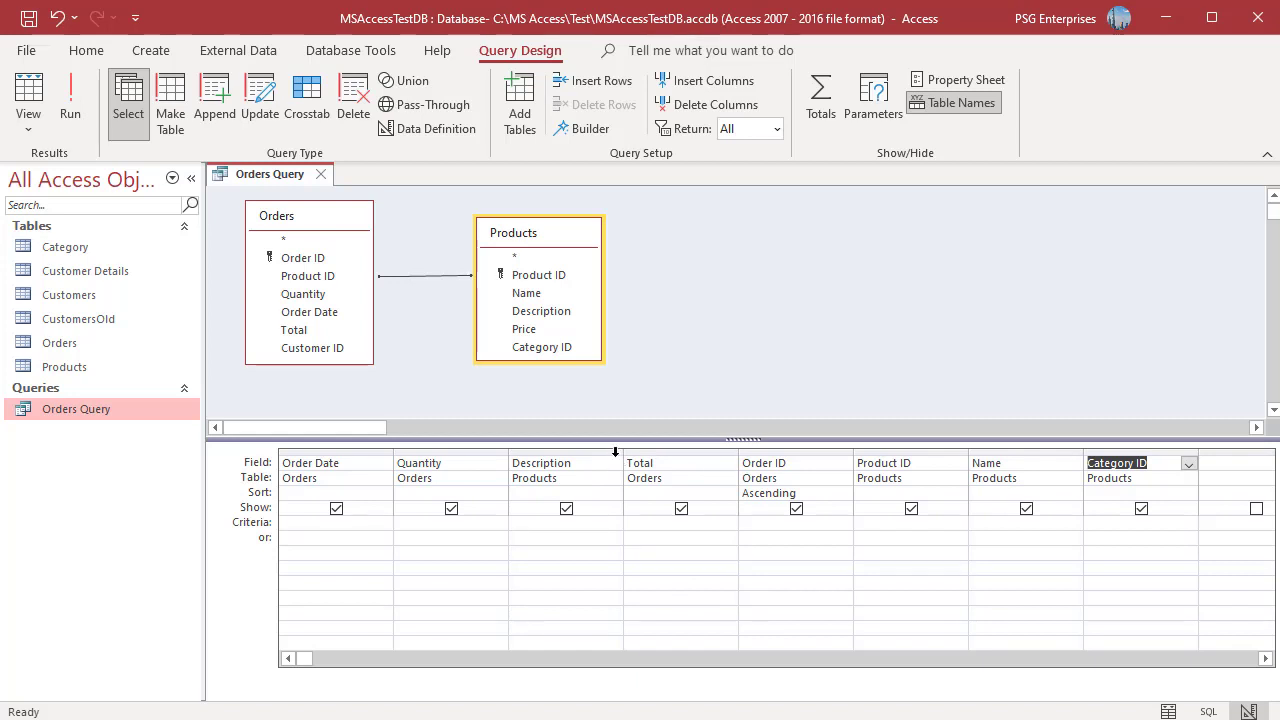
Step: Delete the Description column and cut the Category ID column from the query grid
click(615, 452)
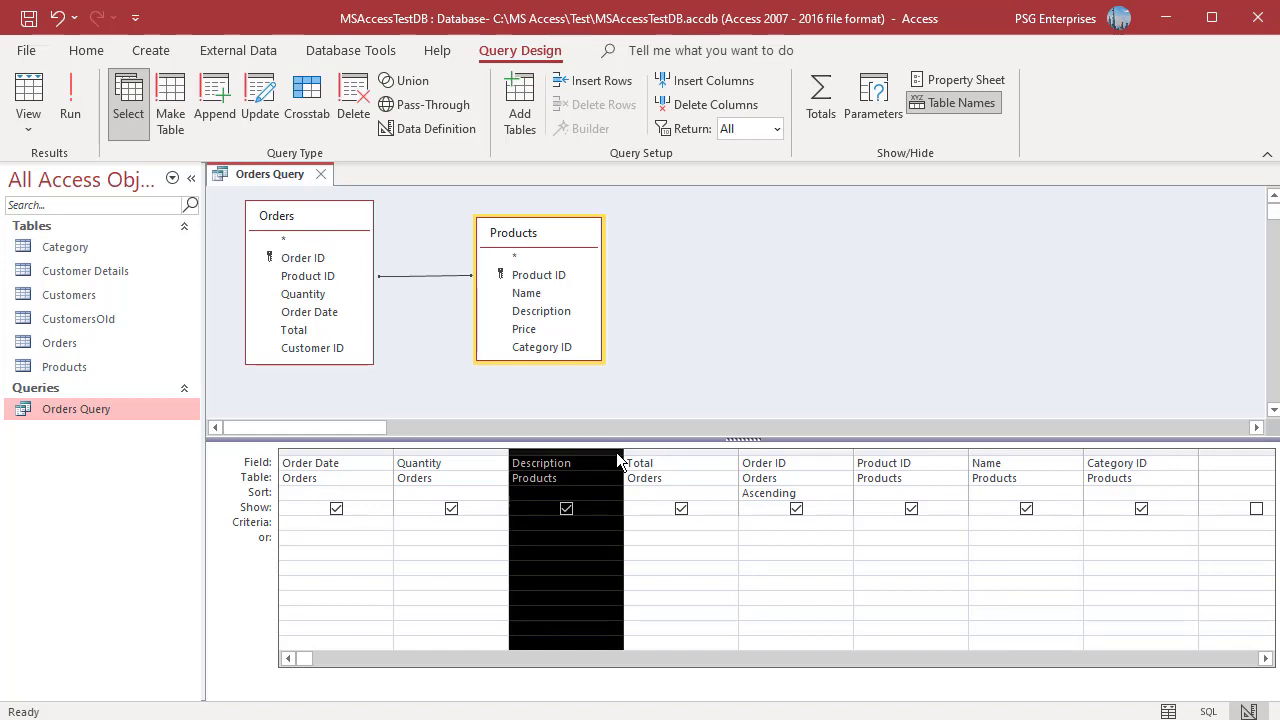
key(Delete)
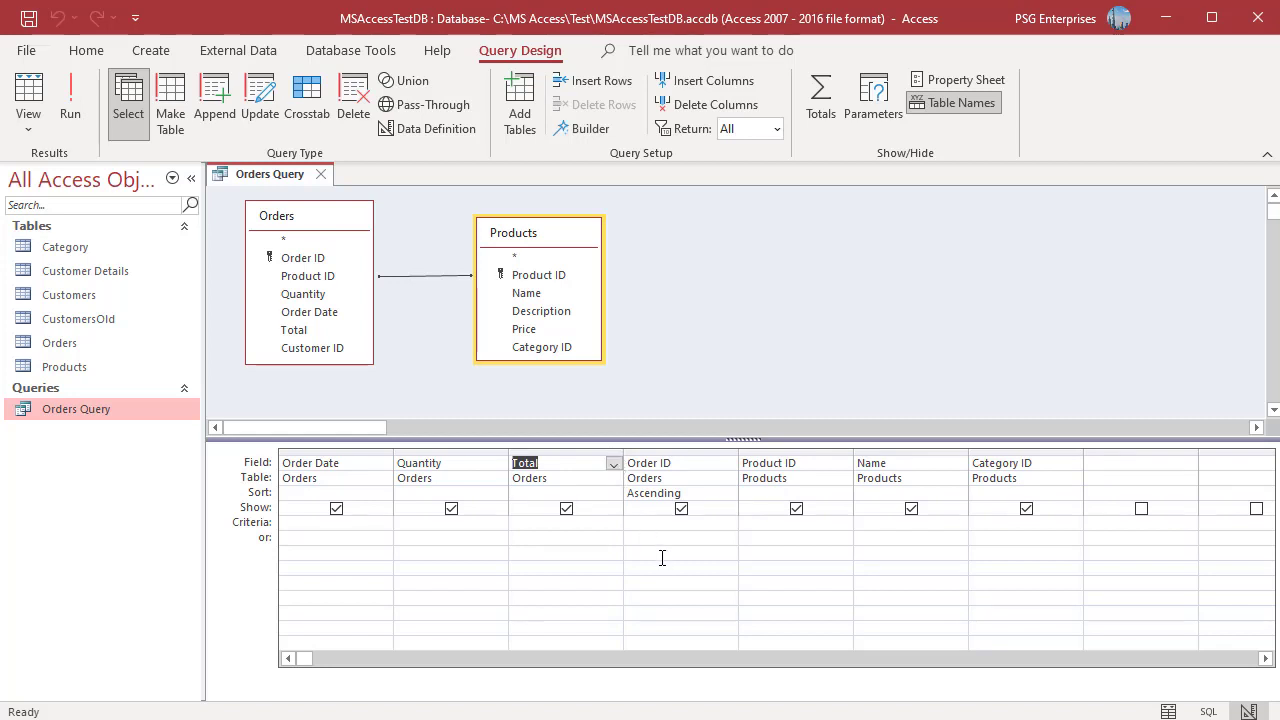
click(1045, 453)
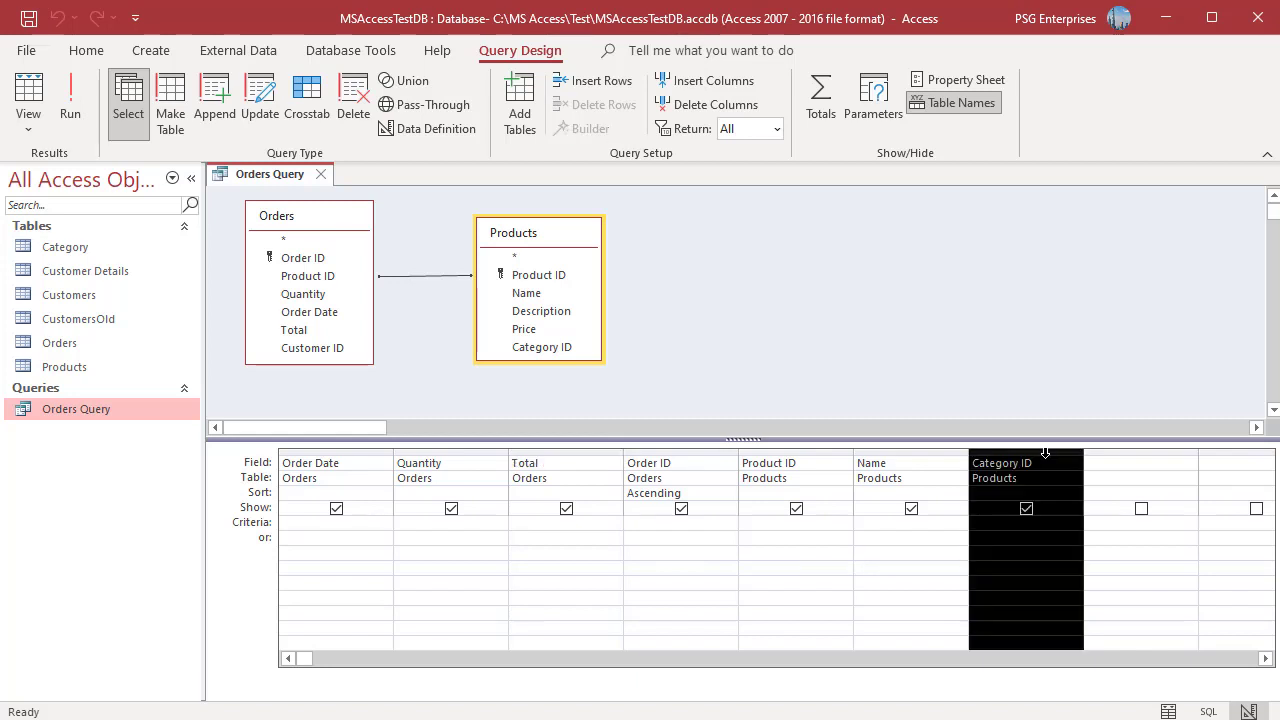
right_click(1046, 453)
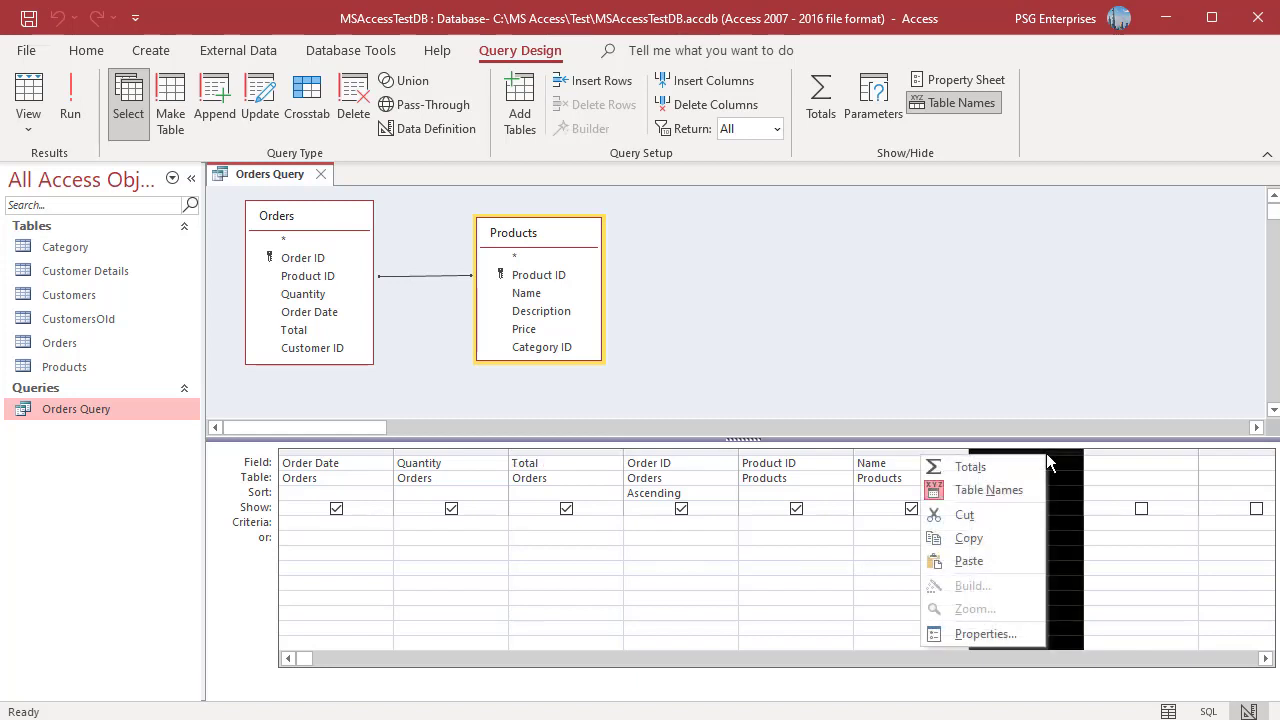
click(964, 515)
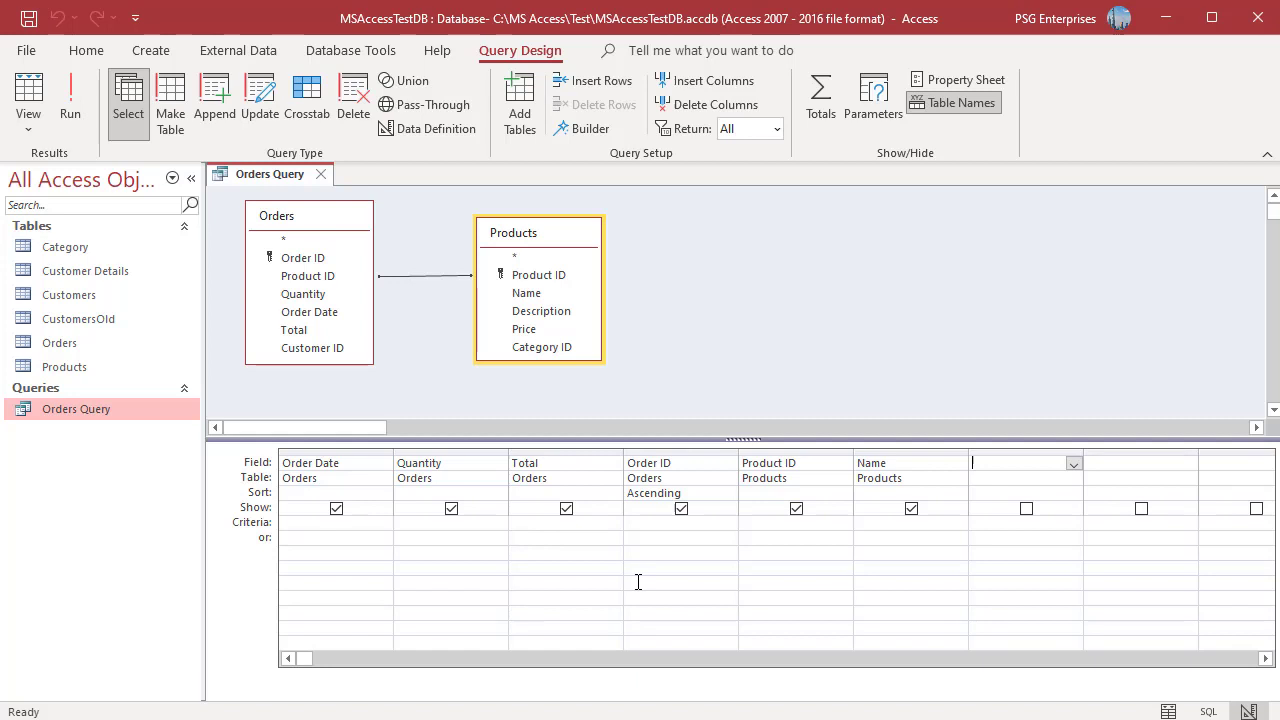
Step: Drag the Order ID column to the far left of the grid, ahead of Order Date
click(730, 452)
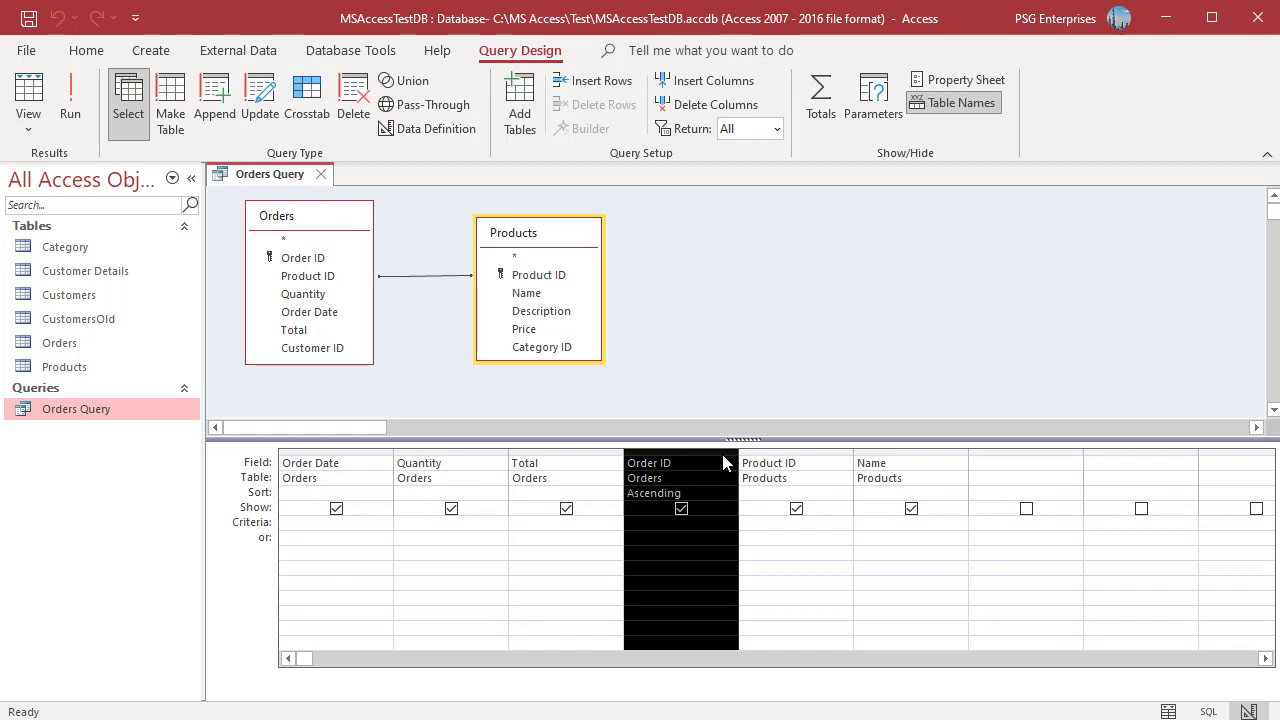
drag(722, 454, 722, 454)
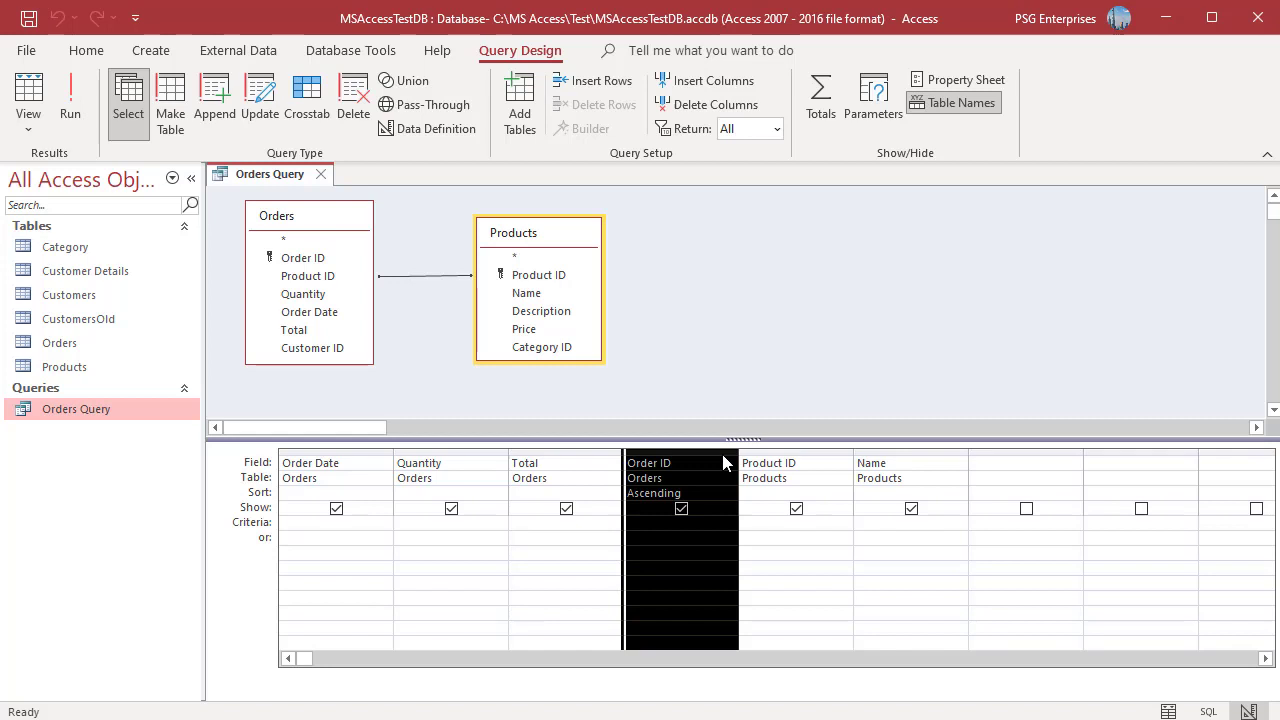
drag(722, 455, 491, 459)
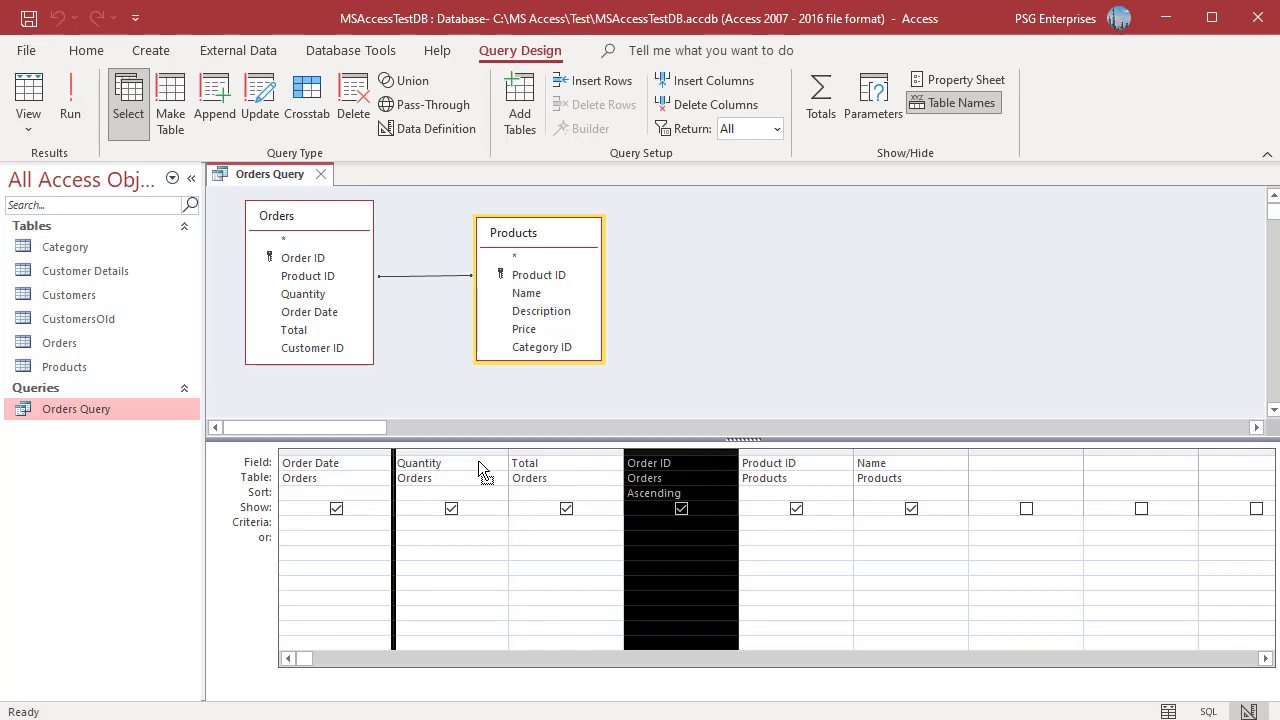
drag(432, 466, 381, 460)
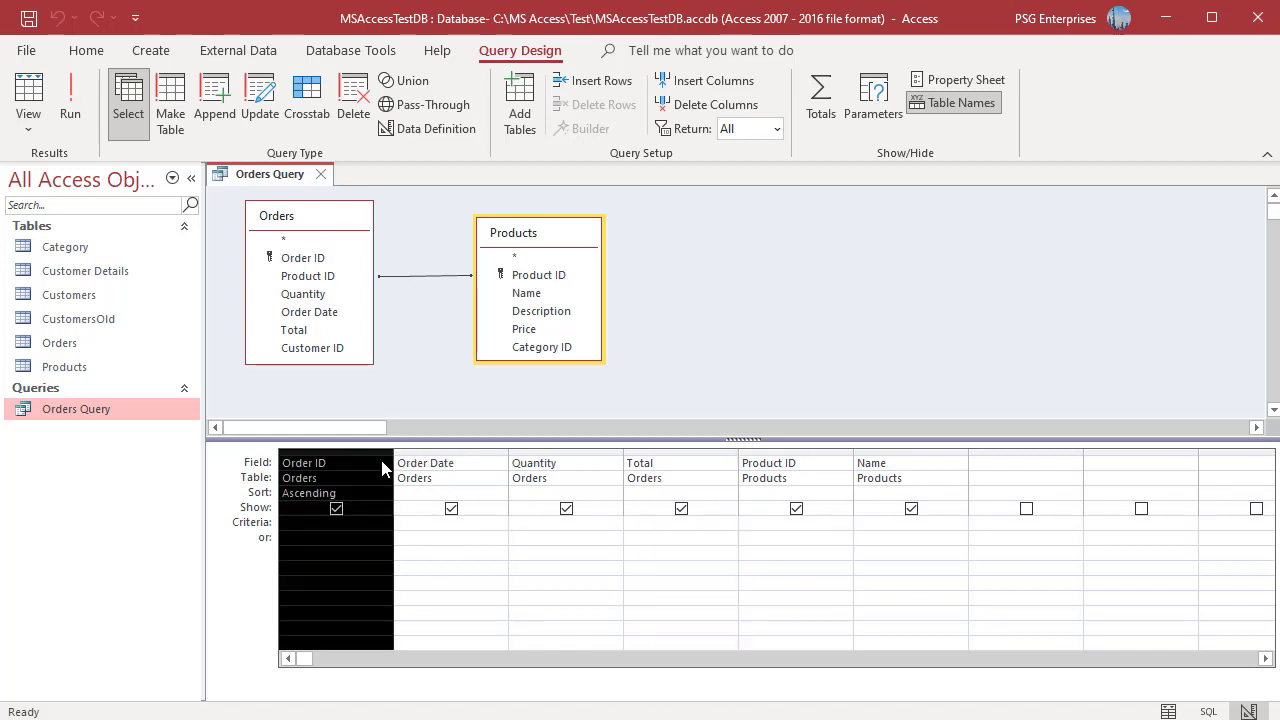
Step: Move the Product ID and Name columns together to sit right after Order ID
click(818, 463)
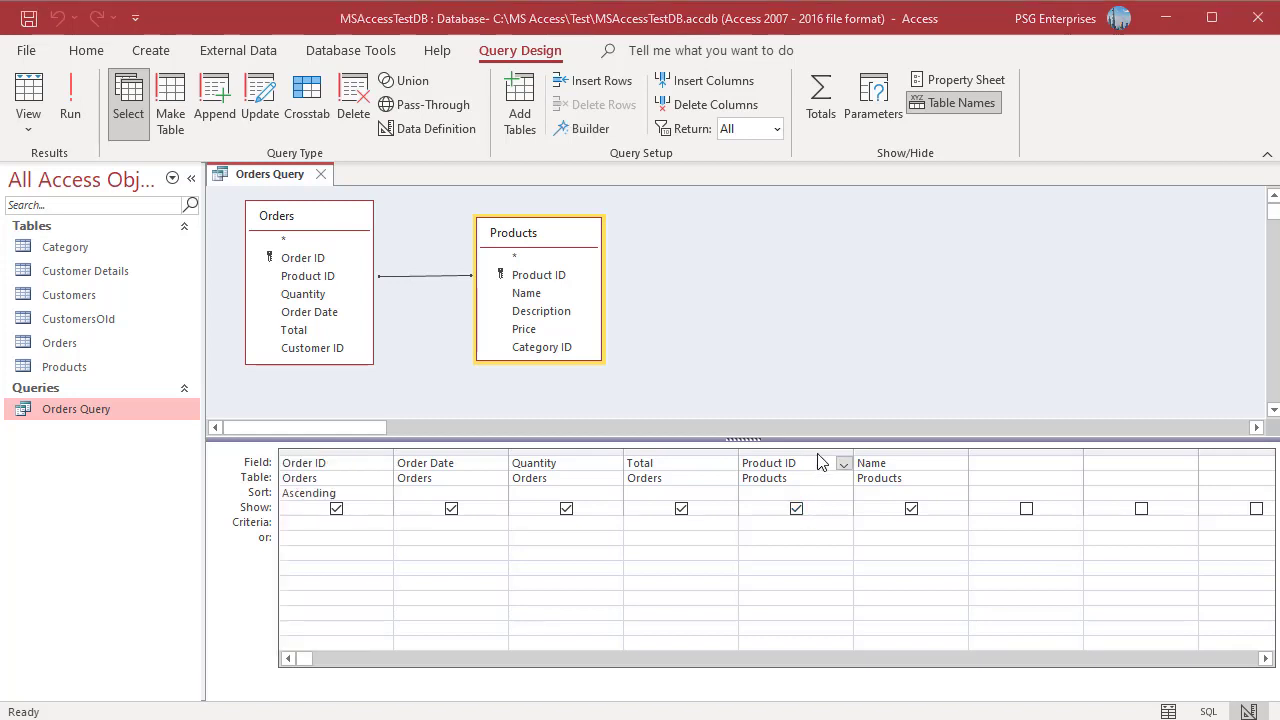
click(811, 451)
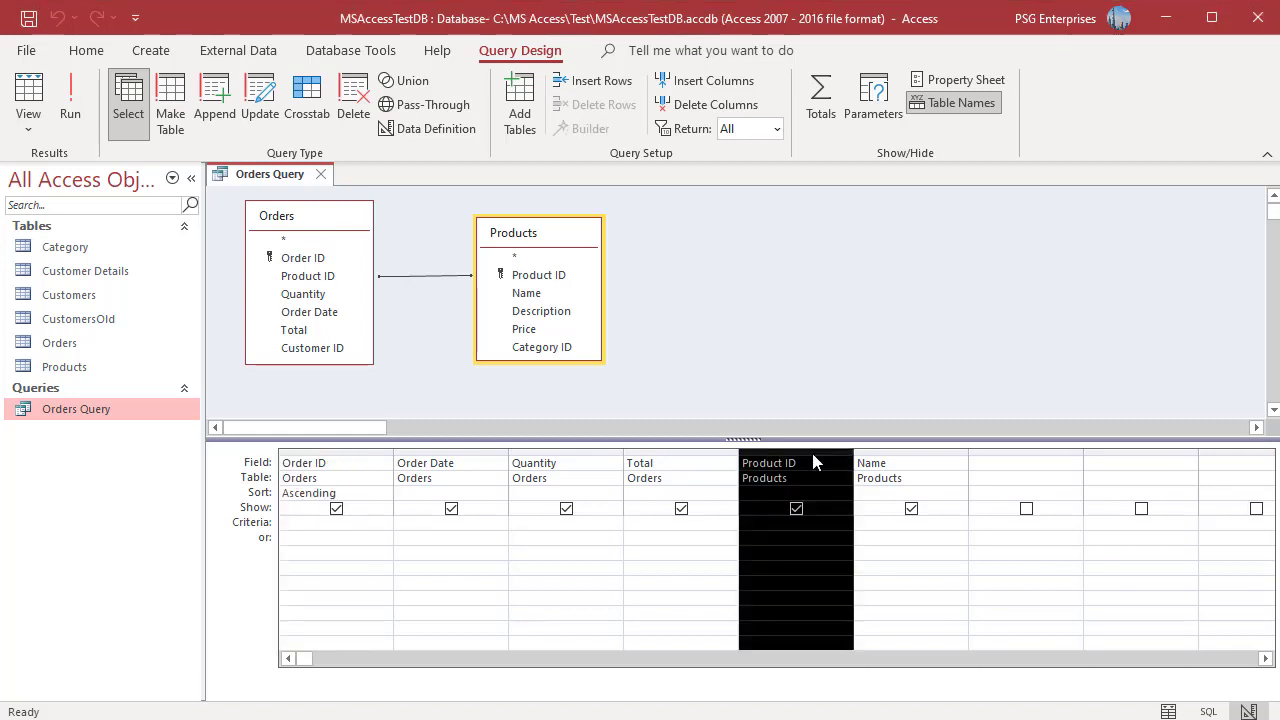
drag(837, 457, 889, 457)
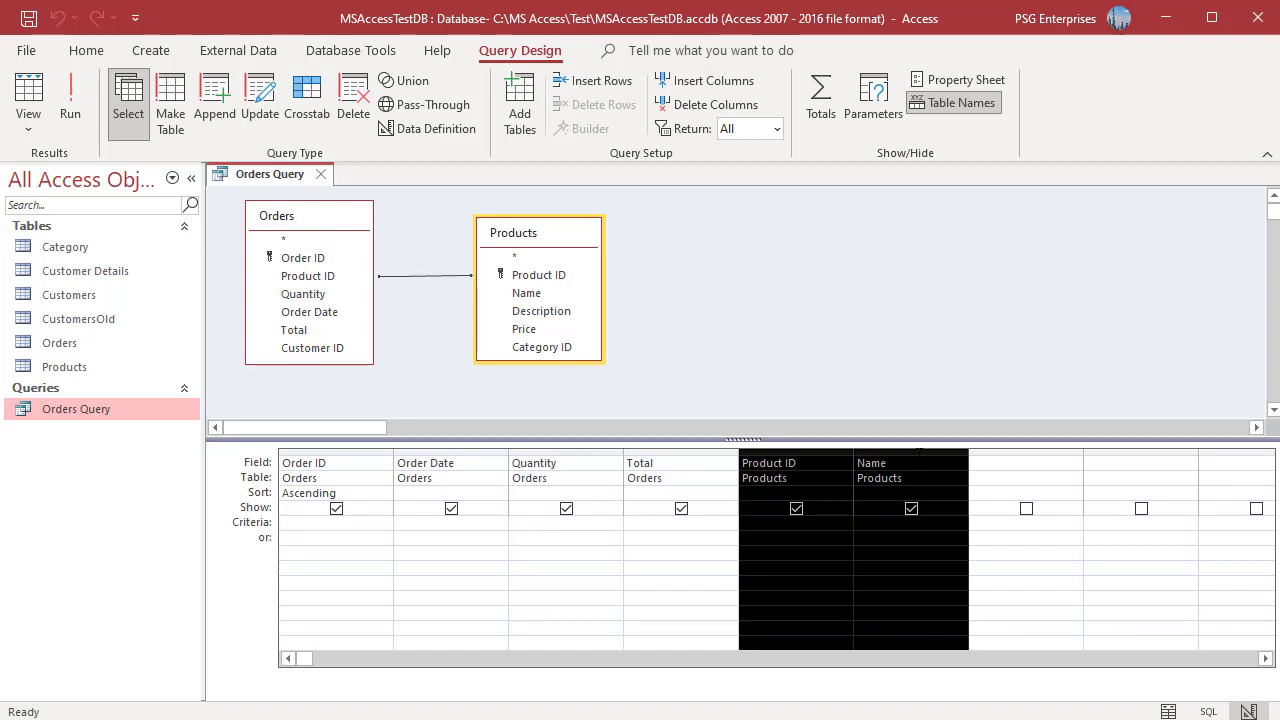
drag(918, 450, 481, 469)
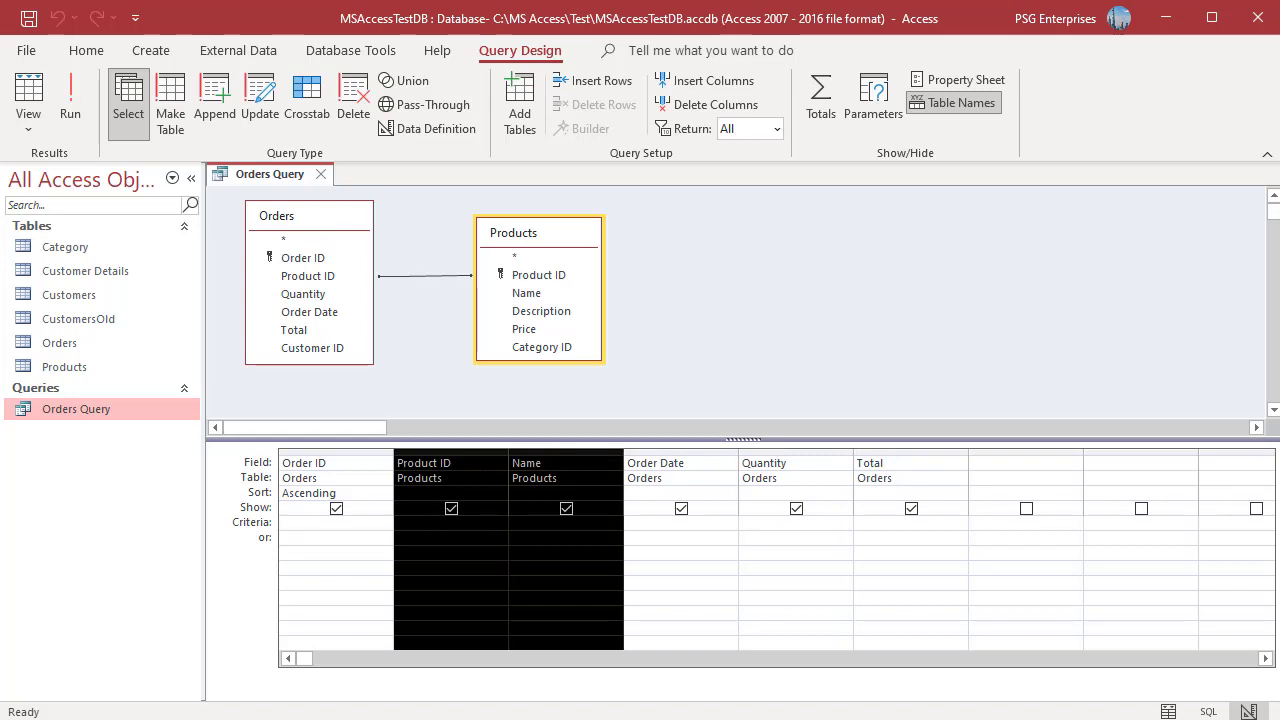
click(674, 597)
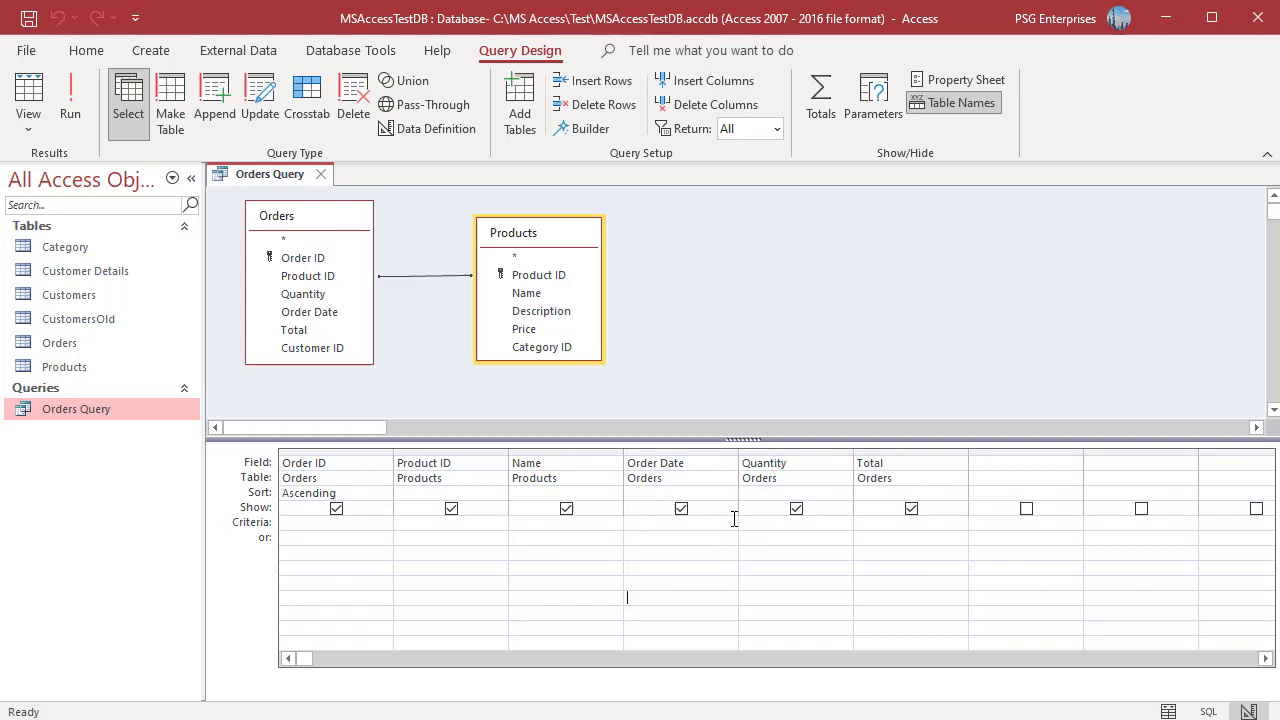
Step: Narrow the Order Date column, then autofit its width to the heading
click(737, 444)
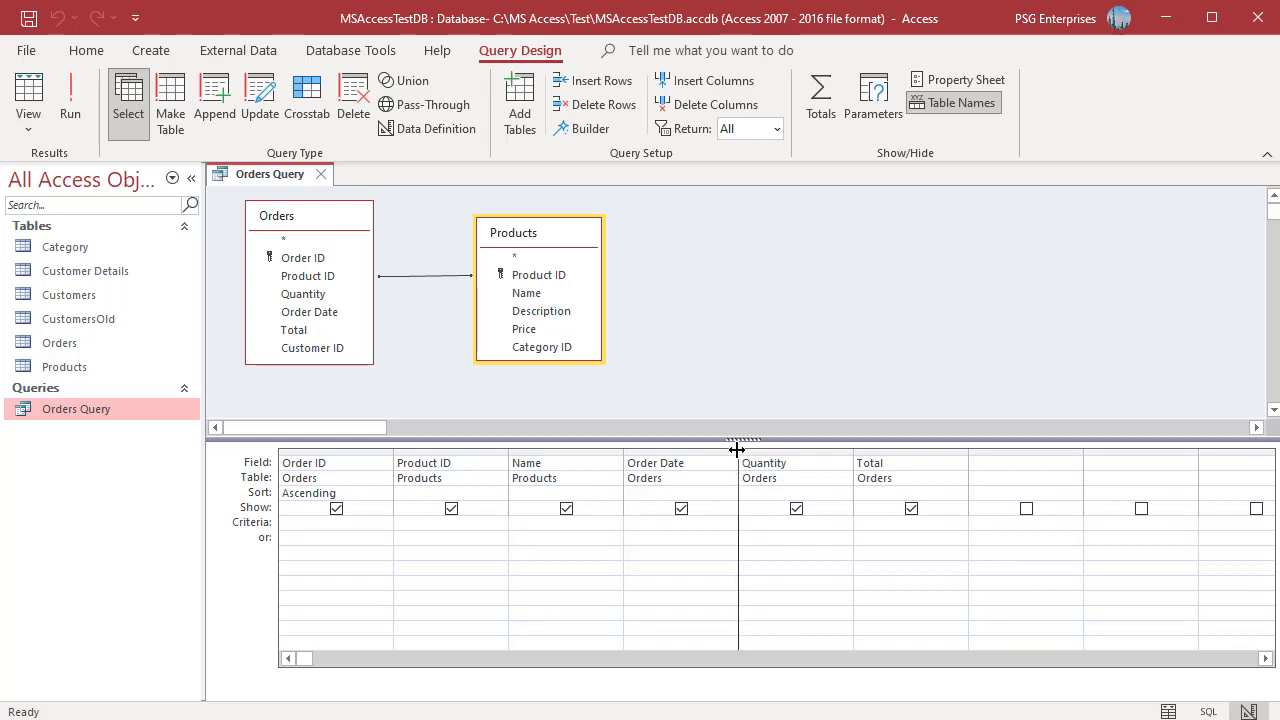
drag(715, 451, 675, 455)
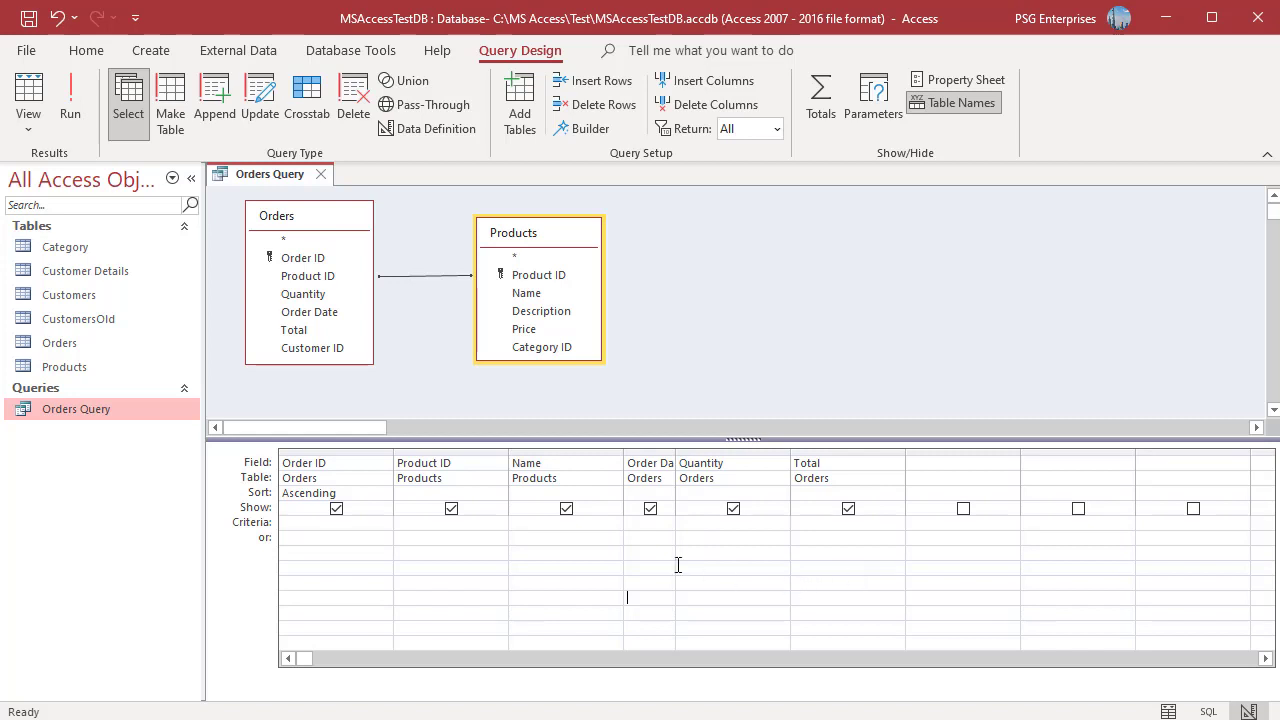
double_click(673, 450)
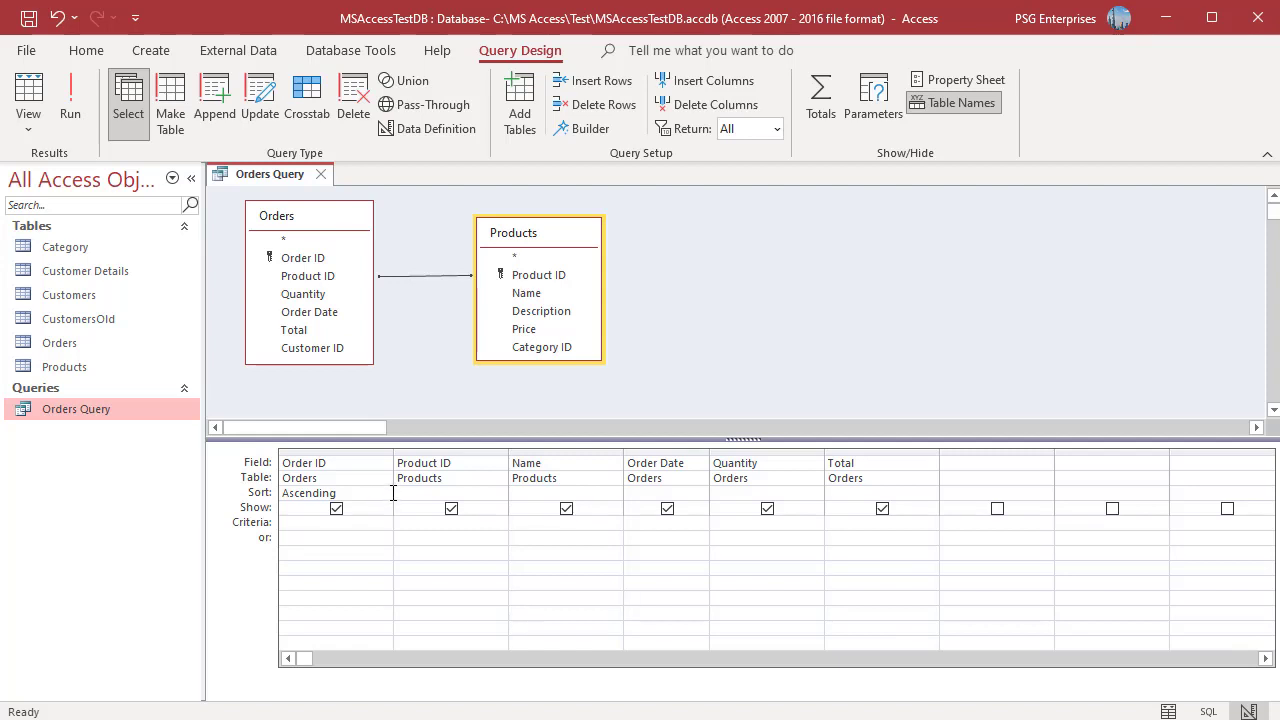
Step: Keep Order ID sorted Ascending but uncheck its Show box, then run the query (19 records)
click(386, 493)
click(344, 507)
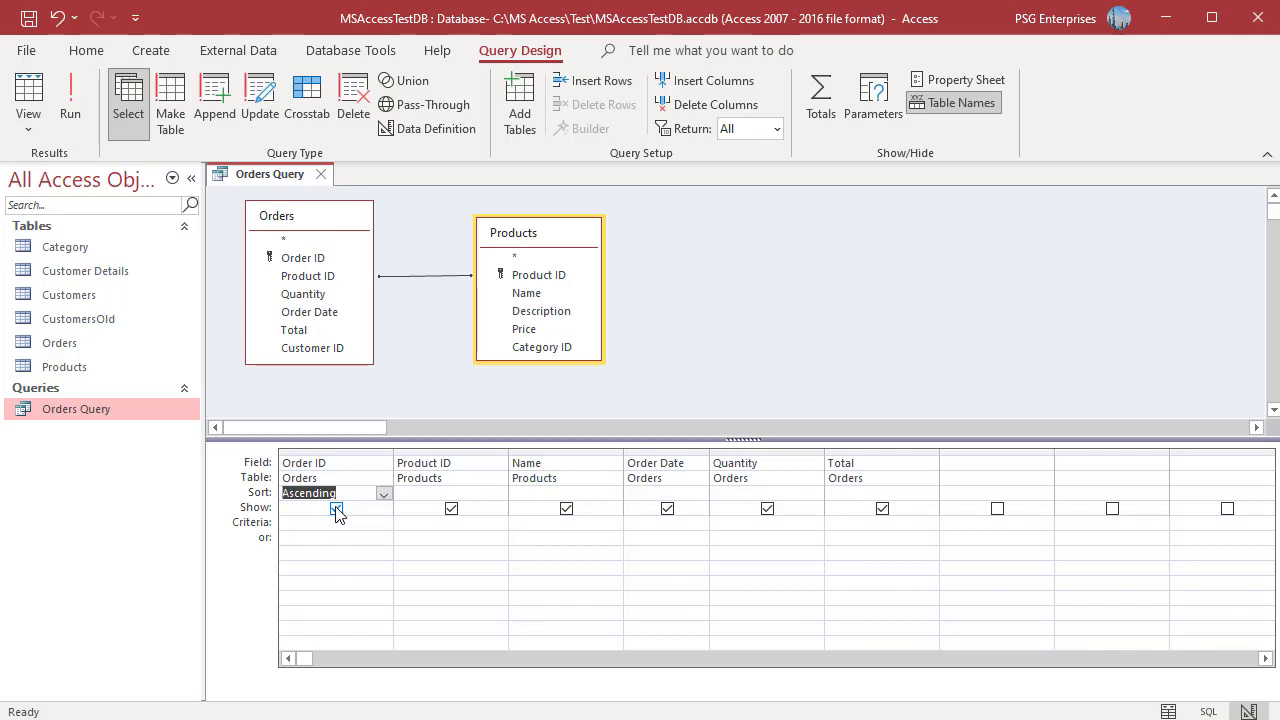
click(336, 509)
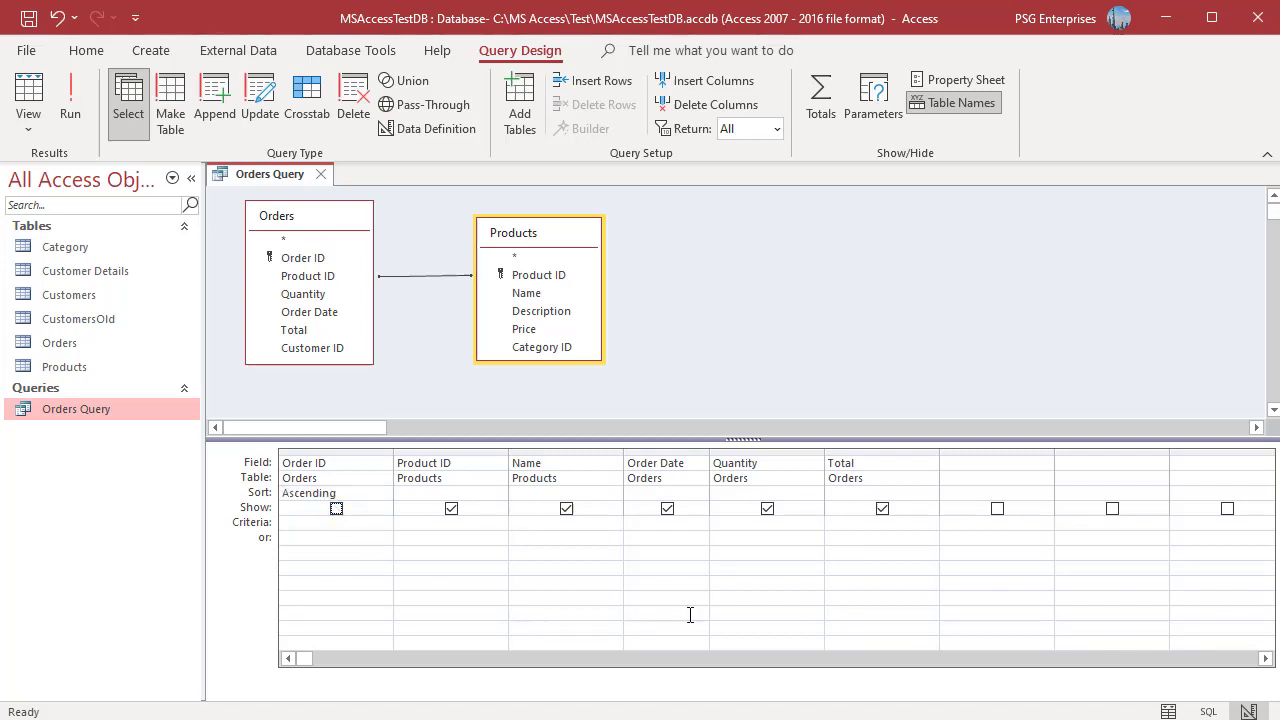
click(72, 112)
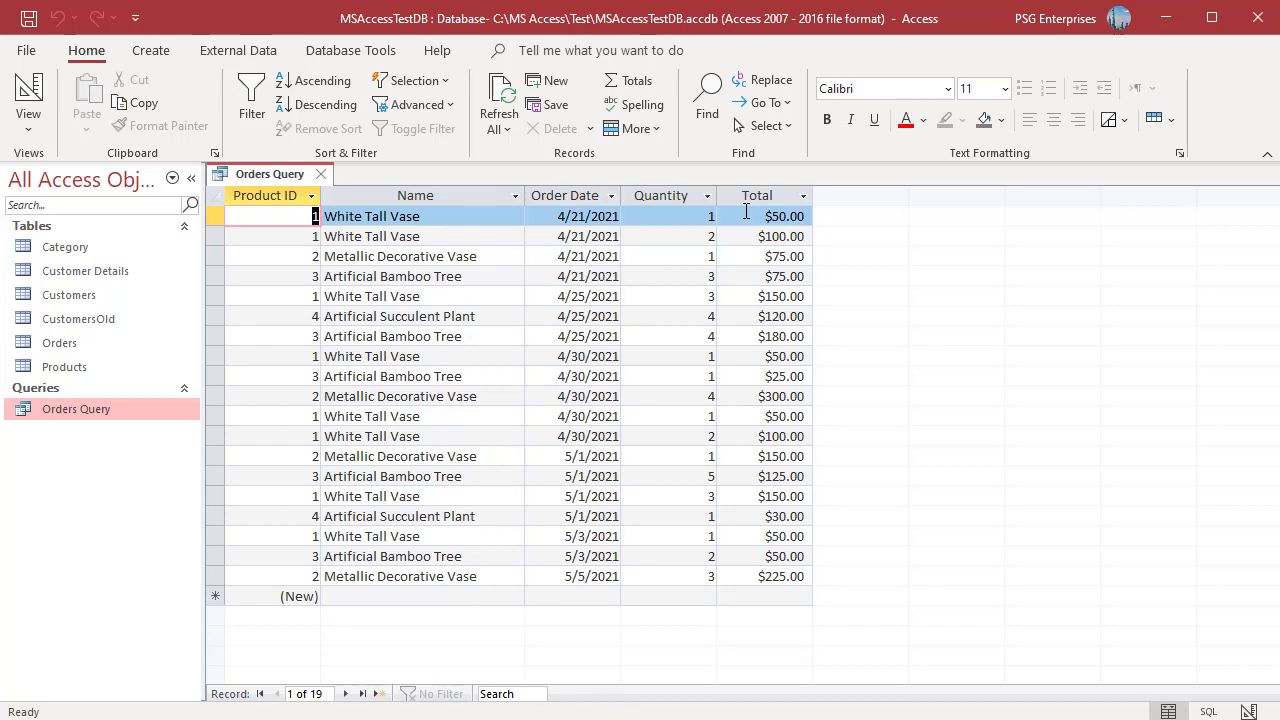
Step: Switch the Orders Query from its results back to Design View
right_click(270, 178)
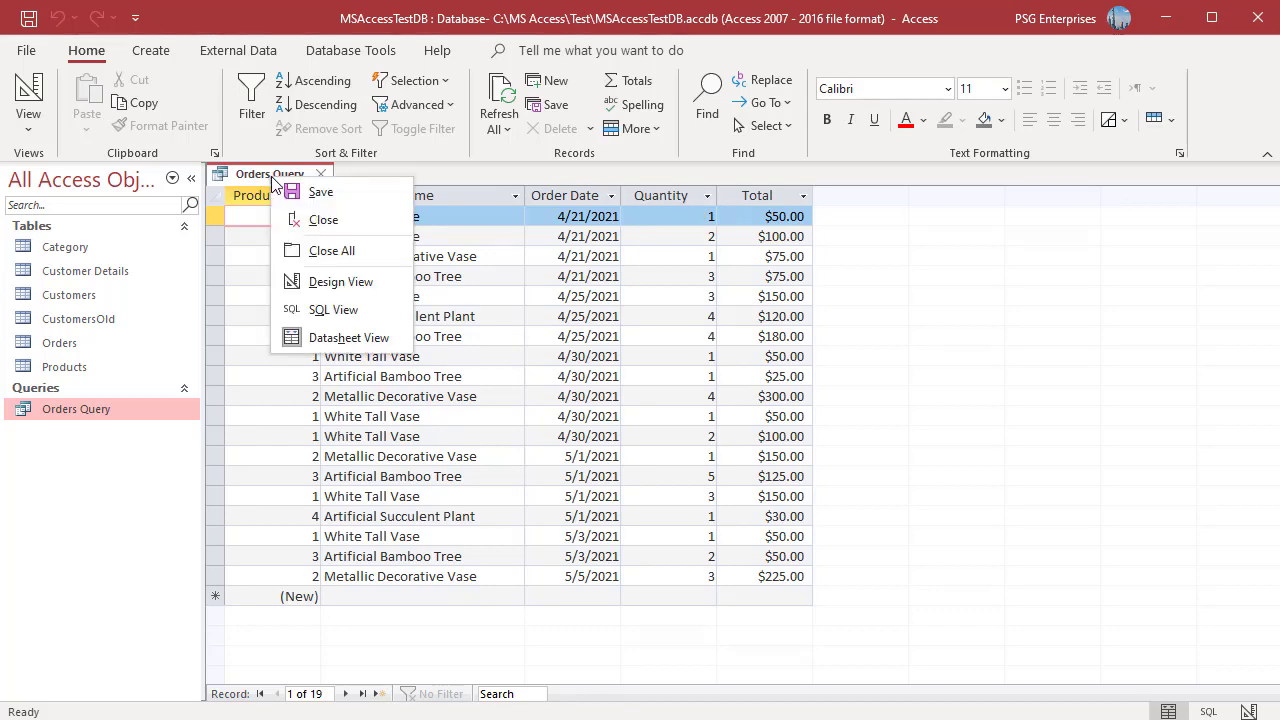
click(344, 286)
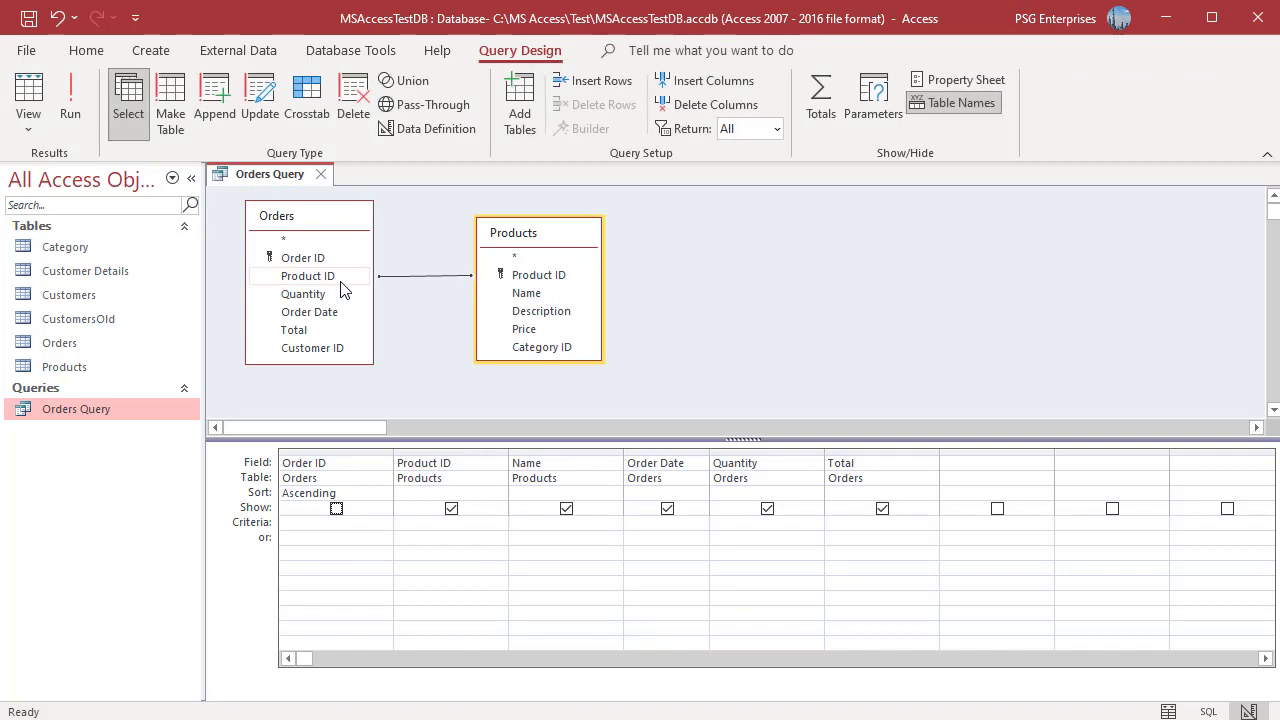
Step: Uncheck Show for Product ID and save the Orders Query
click(288, 178)
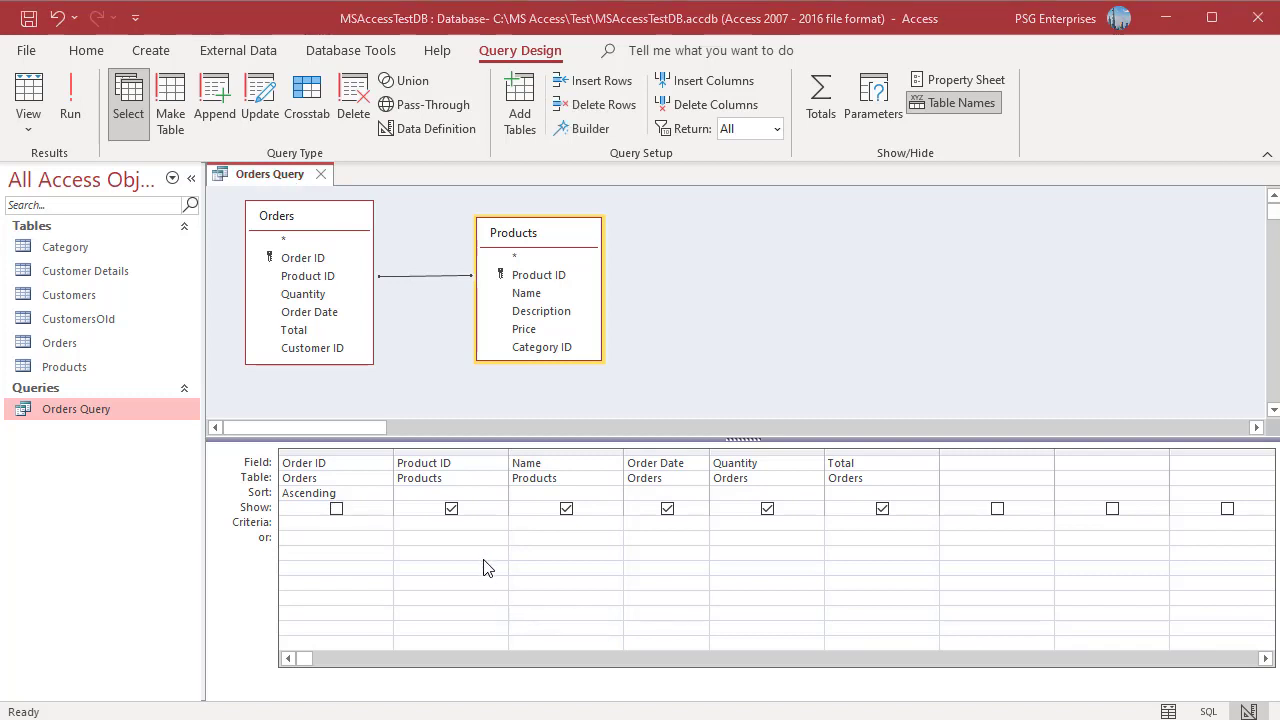
click(452, 511)
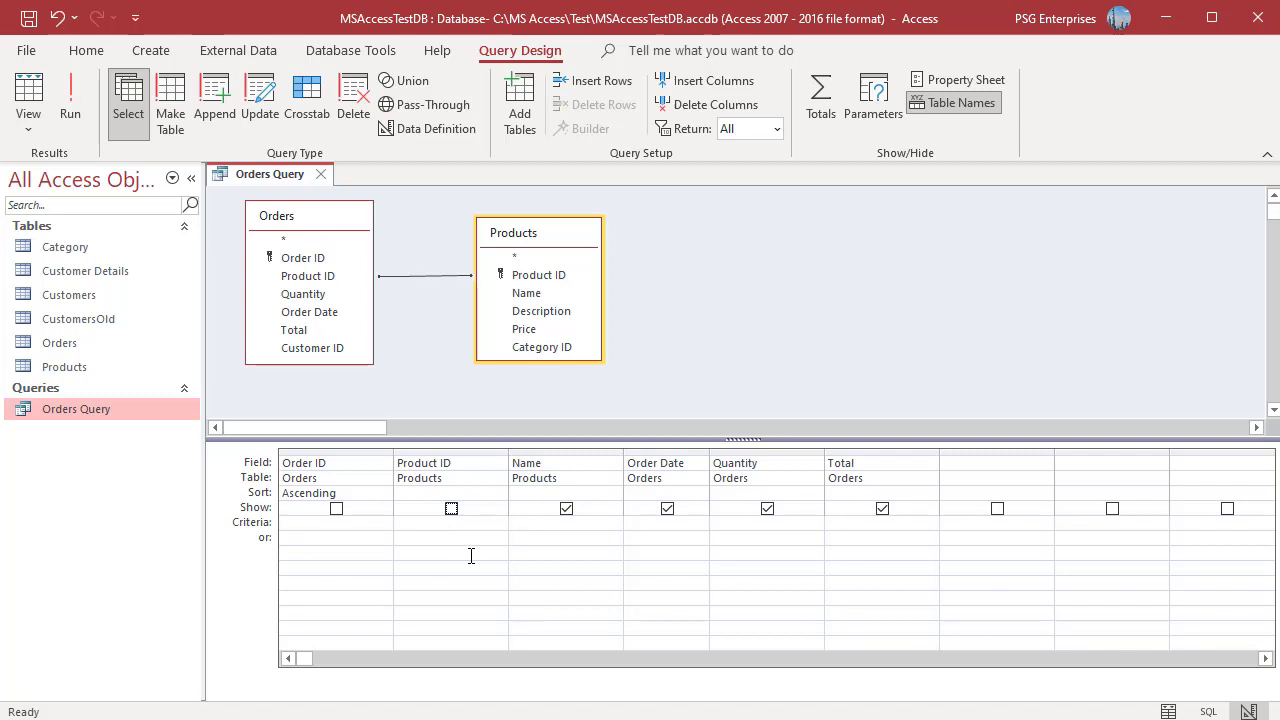
right_click(266, 176)
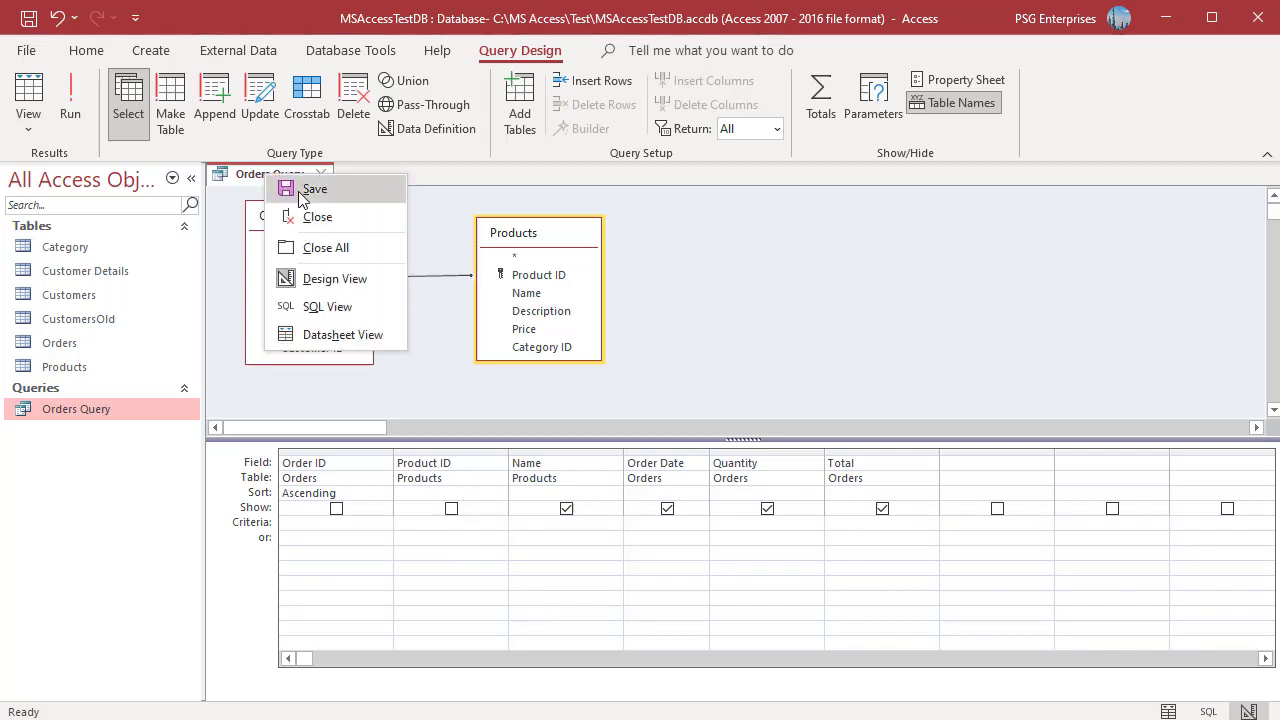
click(295, 189)
Step: Close the Orders Query, then reopen it in Design View from the navigation pane
click(321, 176)
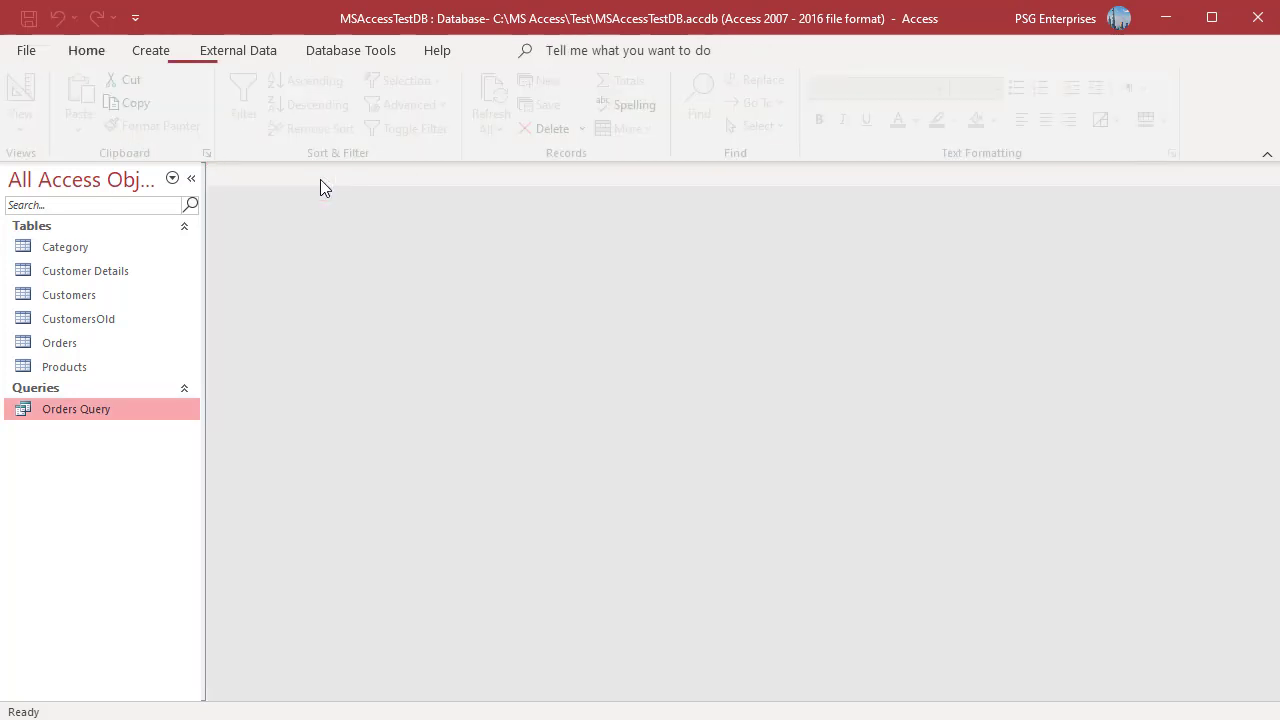
right_click(118, 410)
click(184, 455)
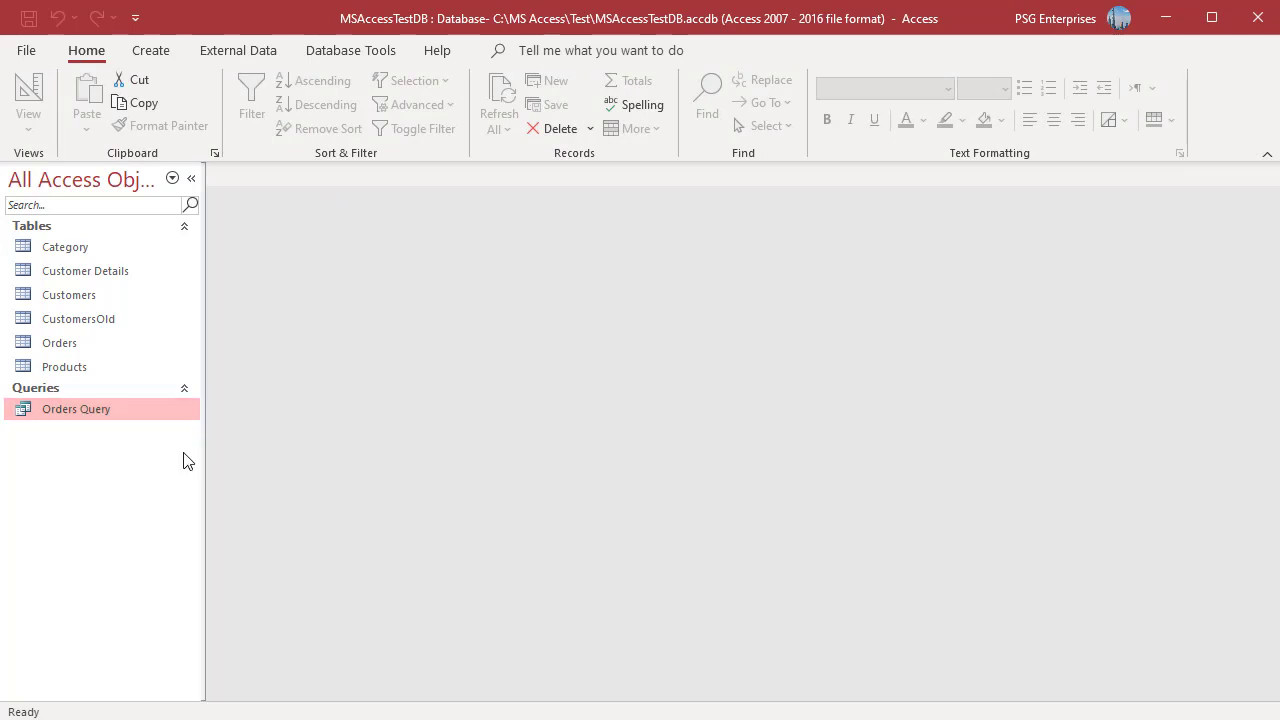